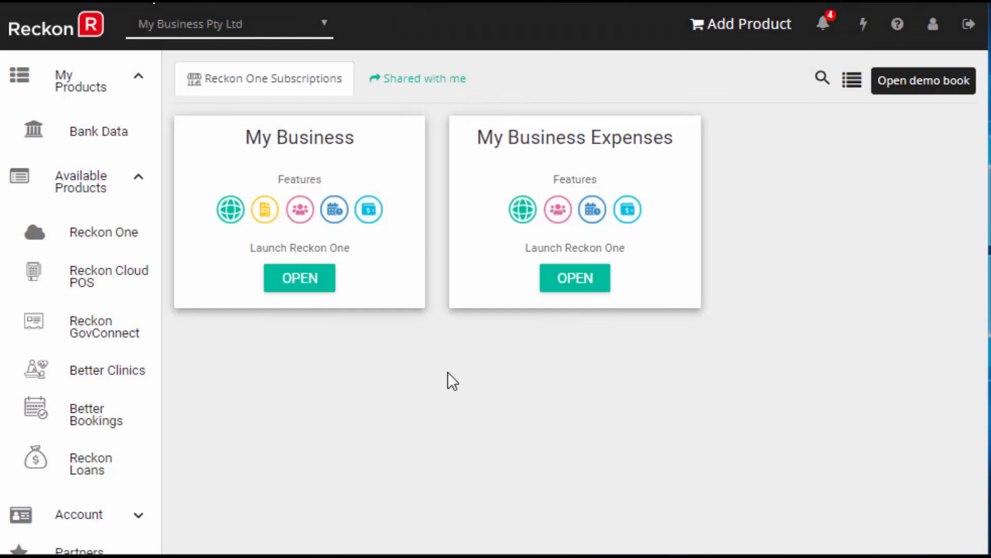
- Open the My Business Expenses book and start a new expense claim
{"action": "left_click", "coordinate": [575, 281]}
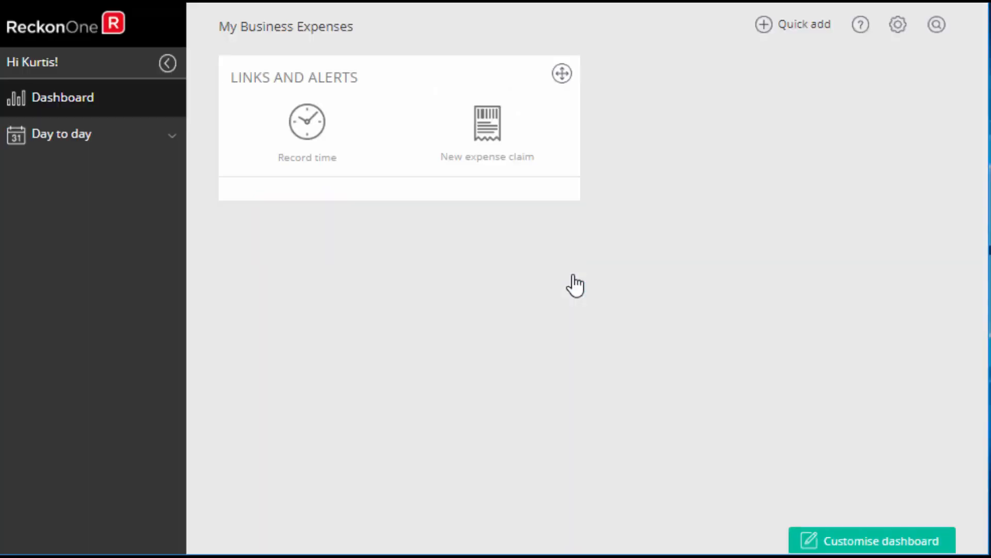
{"action": "left_click", "coordinate": [105, 136]}
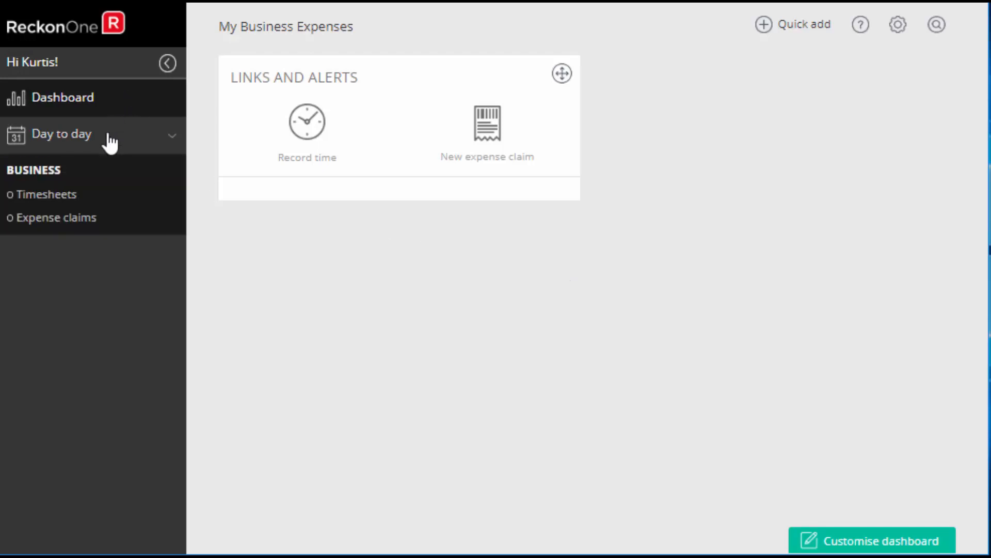
{"action": "left_click", "coordinate": [112, 234]}
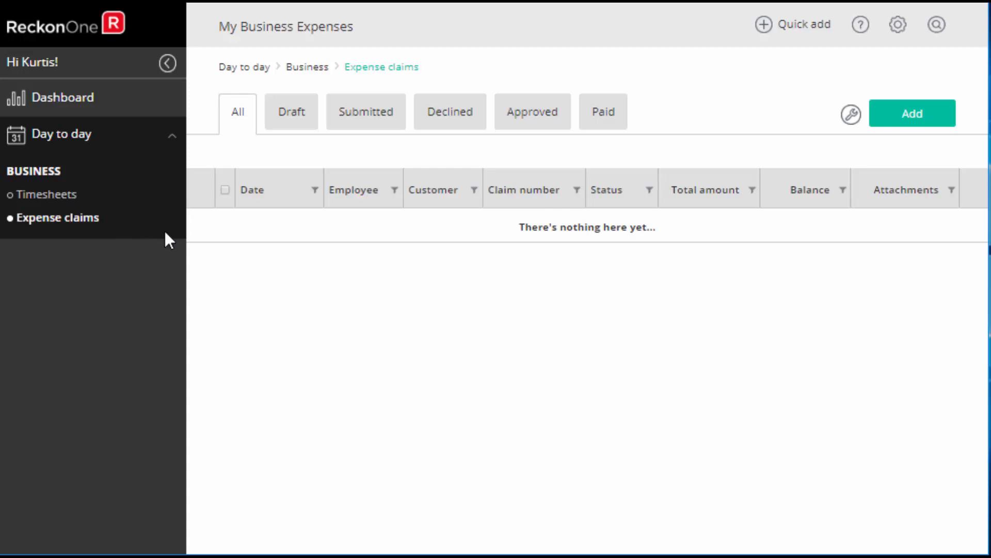
{"action": "left_click", "coordinate": [937, 115]}
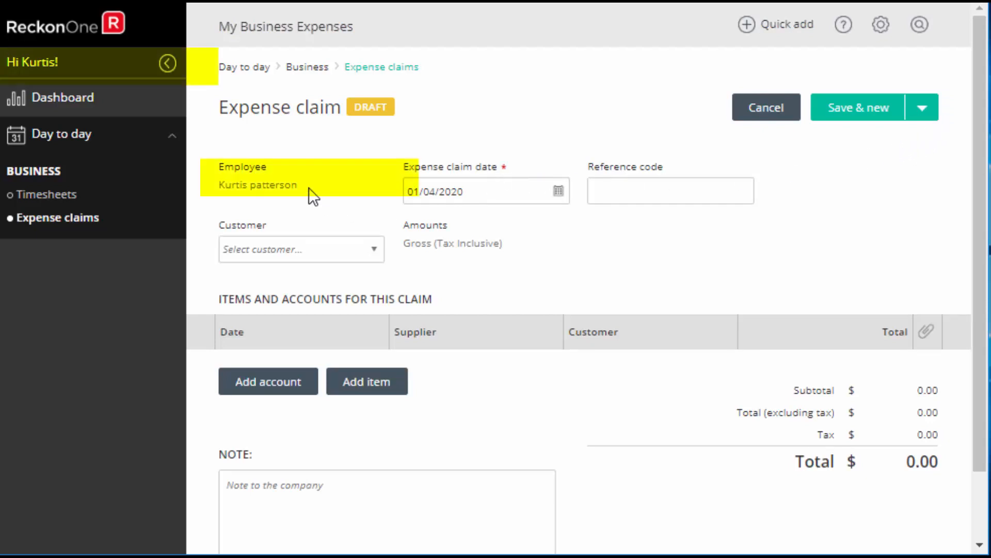
{"action": "left_click", "coordinate": [373, 247]}
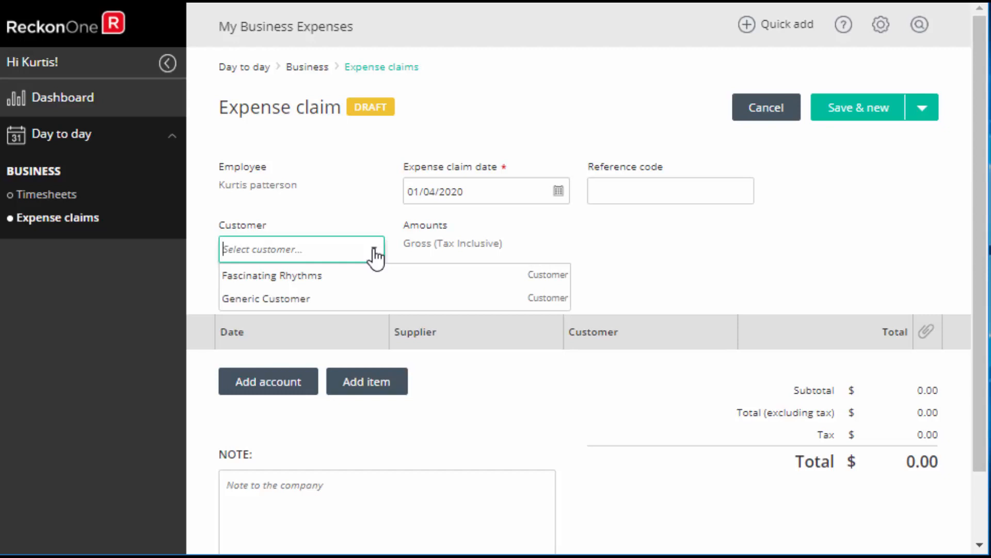
{"action": "left_click", "coordinate": [374, 253]}
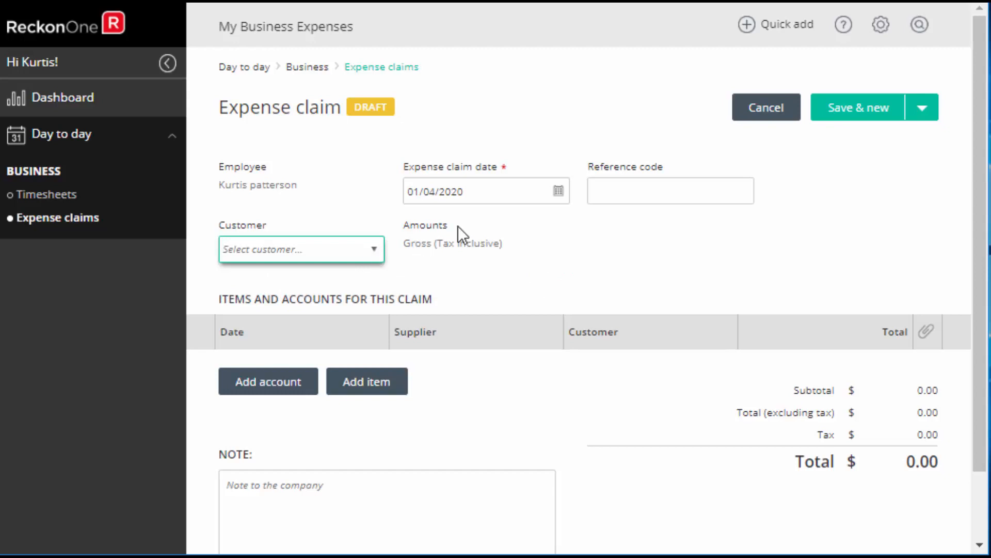
{"action": "left_click", "coordinate": [481, 189]}
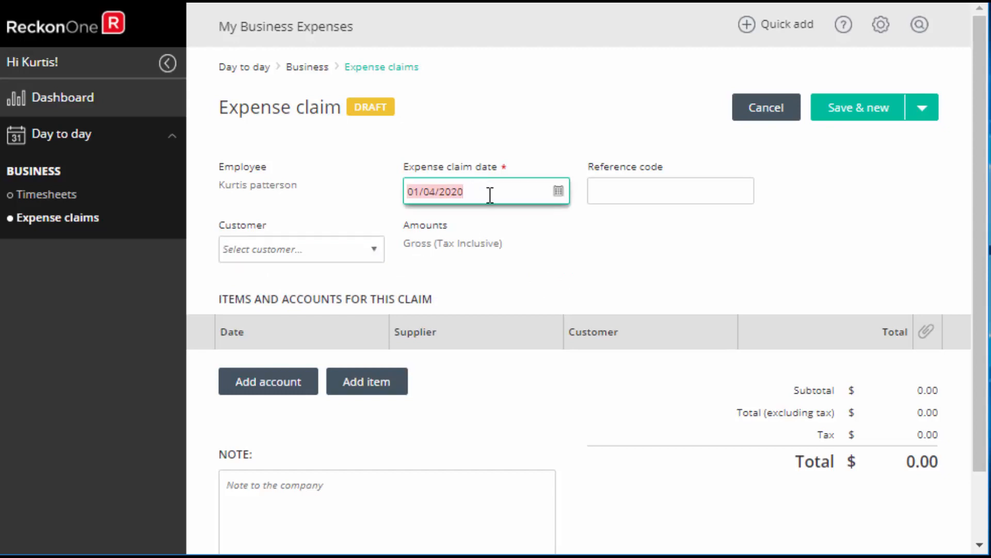
{"action": "left_click", "coordinate": [635, 187]}
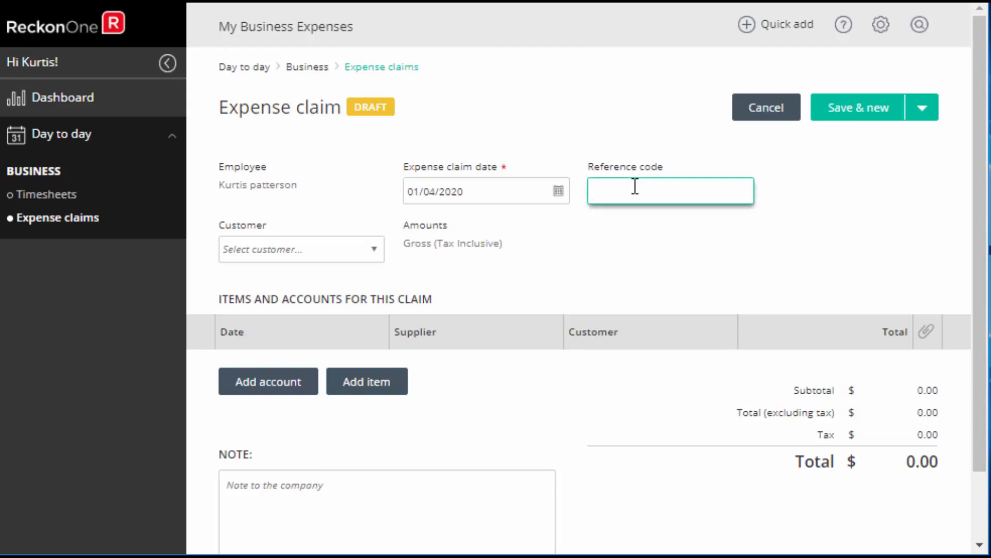
{"action": "left_click", "coordinate": [414, 252]}
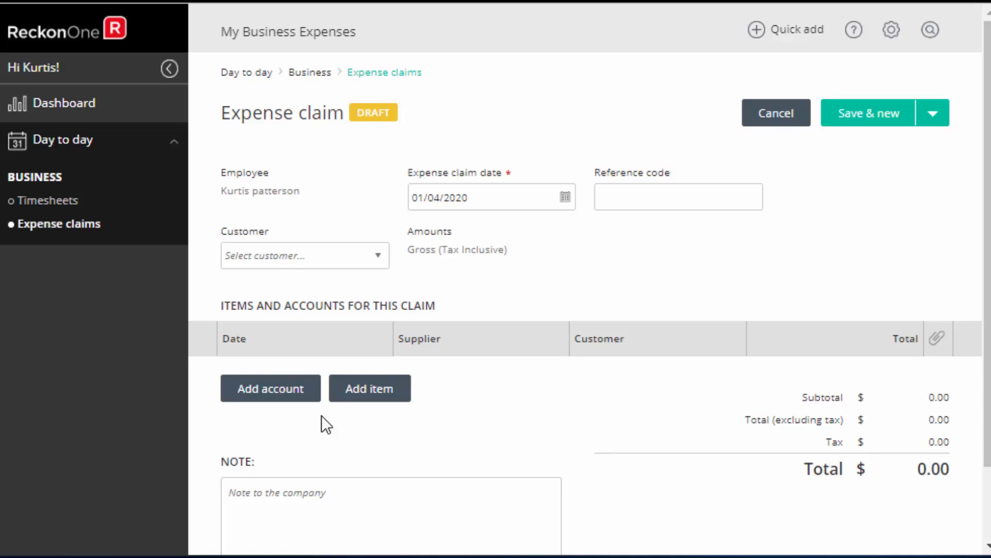
- Add an account line to the claim with supplier Australia Post and customer Fascinating Rhythms
{"action": "left_click", "coordinate": [275, 395]}
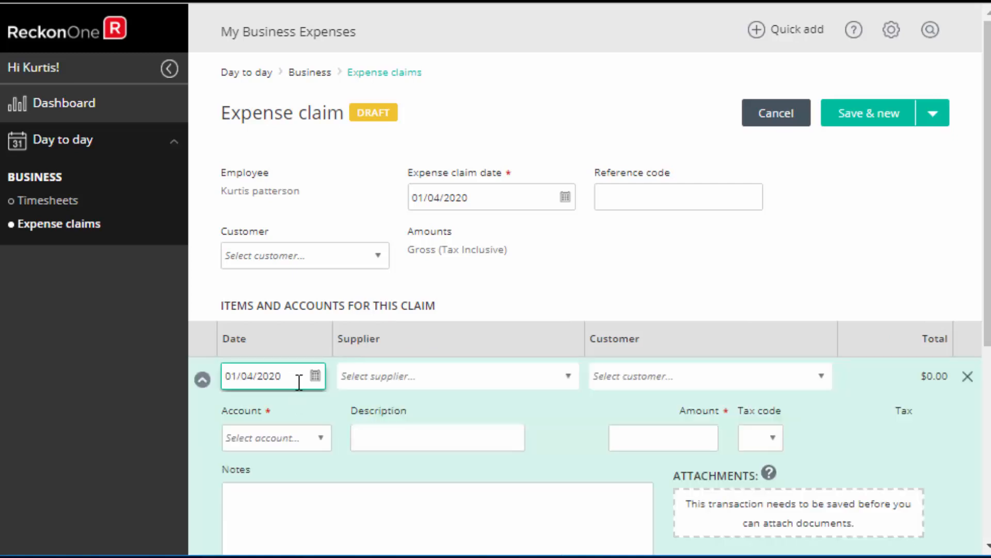
{"action": "left_click", "coordinate": [570, 382]}
{"action": "left_click", "coordinate": [435, 408]}
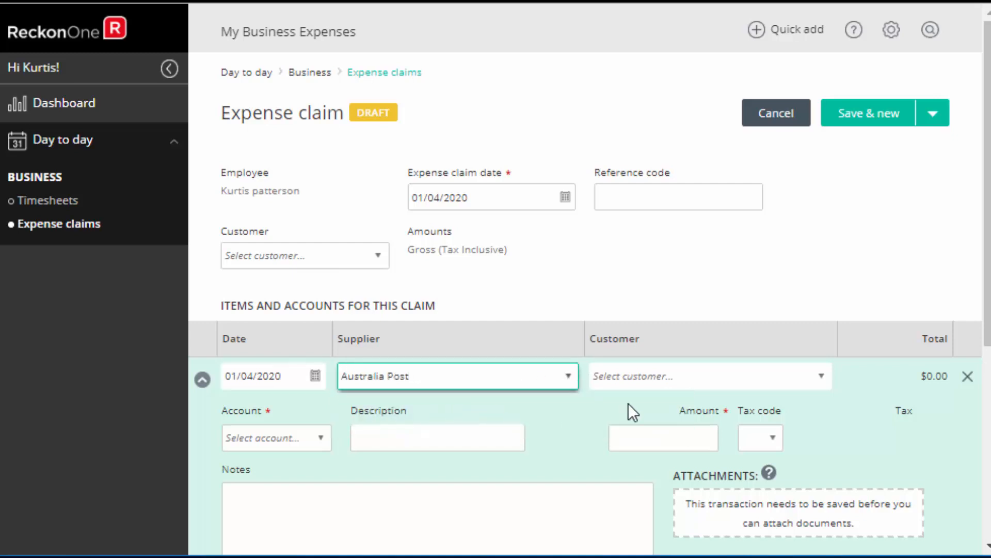
{"action": "left_click", "coordinate": [822, 379]}
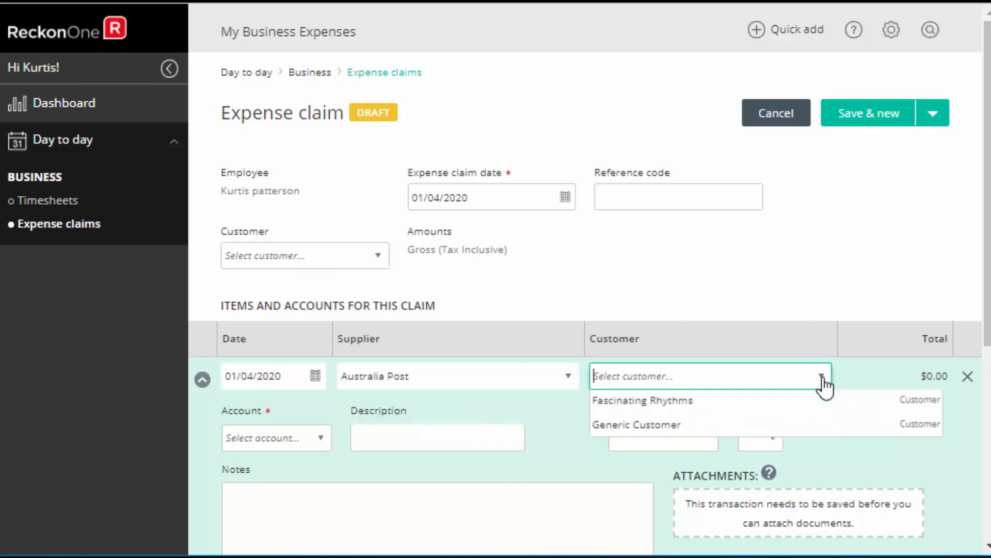
{"action": "left_click", "coordinate": [693, 403]}
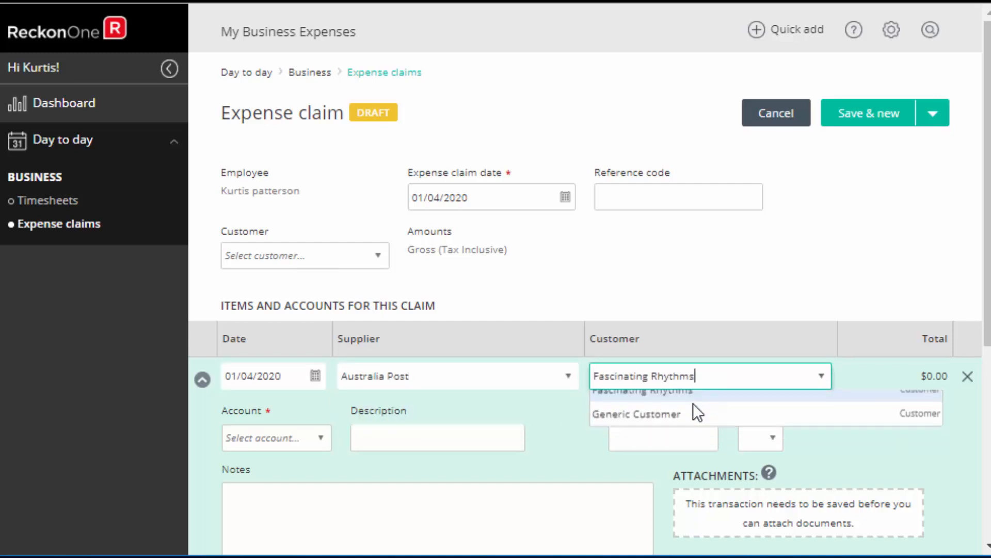
- Assign the Australia Post line to the Office Expenses:Postage account and describe it as "postage"
{"action": "left_click", "coordinate": [320, 439]}
{"action": "type", "text": "pos"}
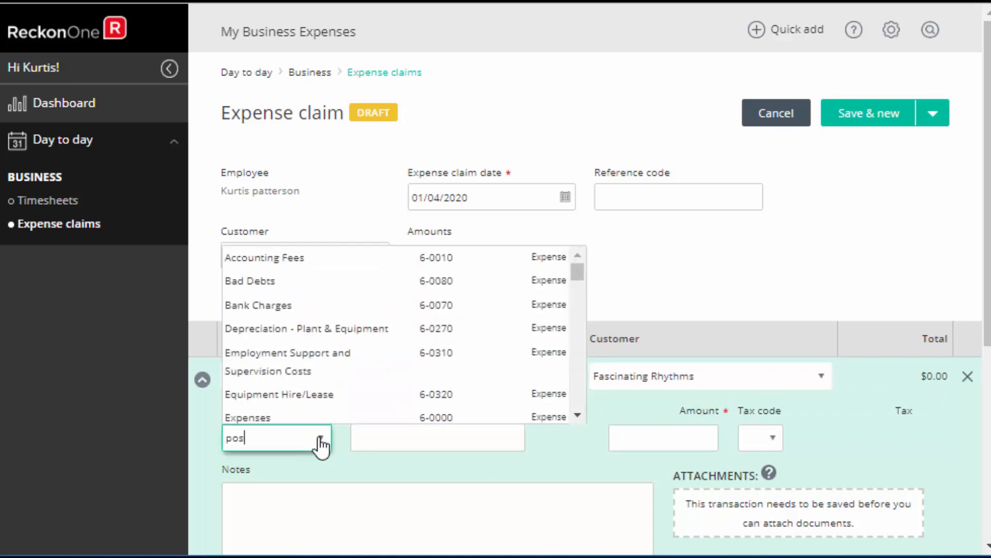
{"action": "left_click", "coordinate": [325, 459]}
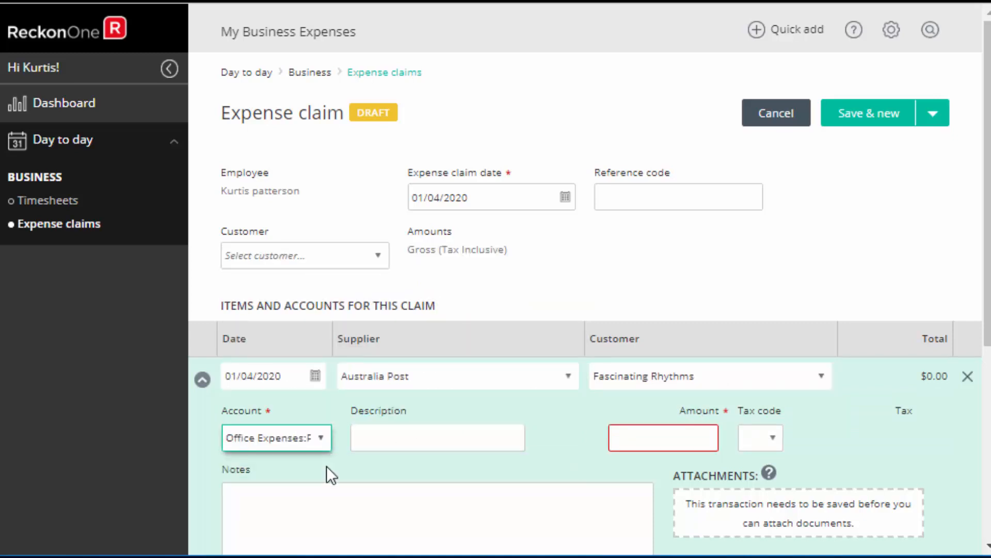
{"action": "left_click", "coordinate": [394, 433]}
{"action": "type", "text": "postage"}
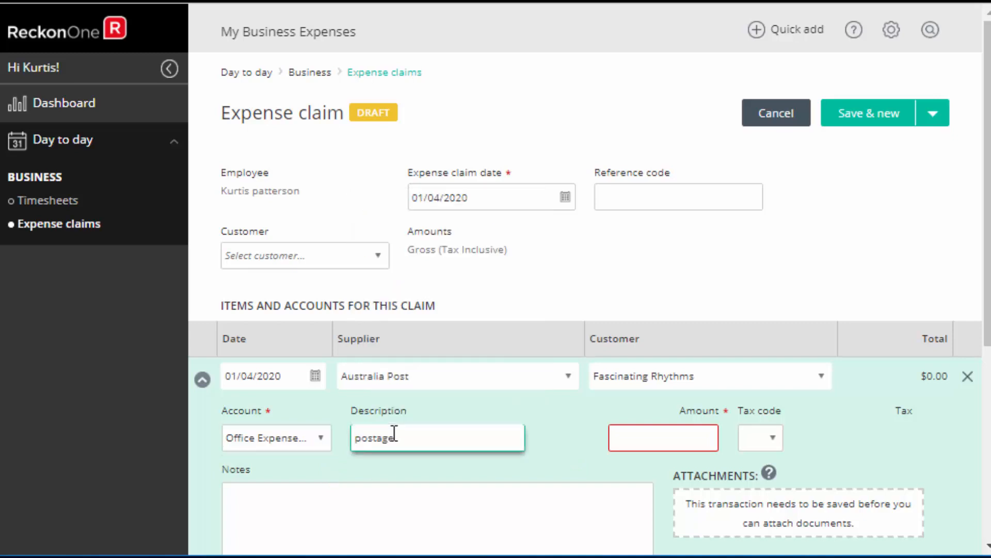
- Set the postage line's tax code to NCG and its amount to $220
{"action": "left_click", "coordinate": [774, 437]}
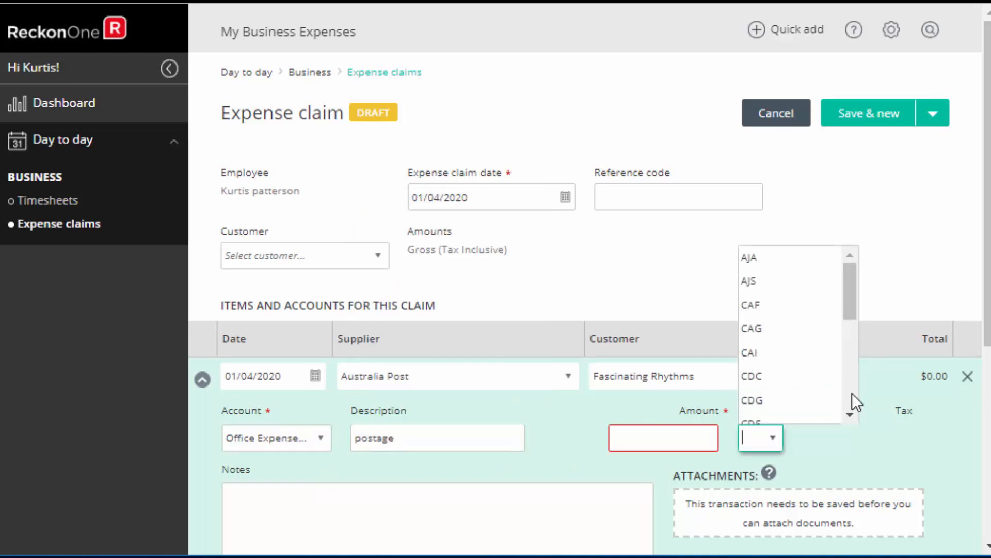
{"action": "scroll", "coordinate": [852, 392], "scroll_direction": "down", "scroll_amount": 3}
{"action": "left_click", "coordinate": [763, 408]}
{"action": "left_click", "coordinate": [675, 441]}
{"action": "type", "text": "220"}
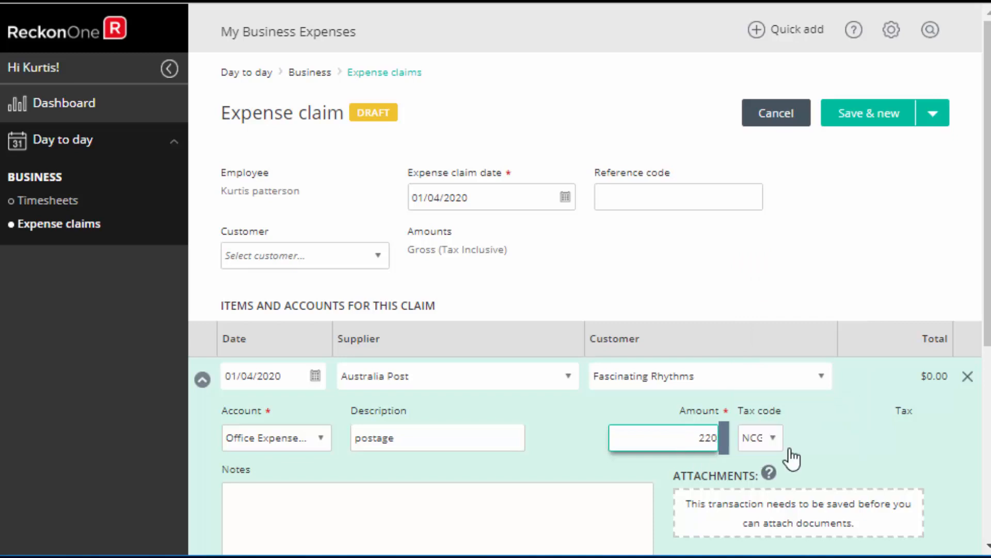
{"action": "left_click", "coordinate": [889, 431]}
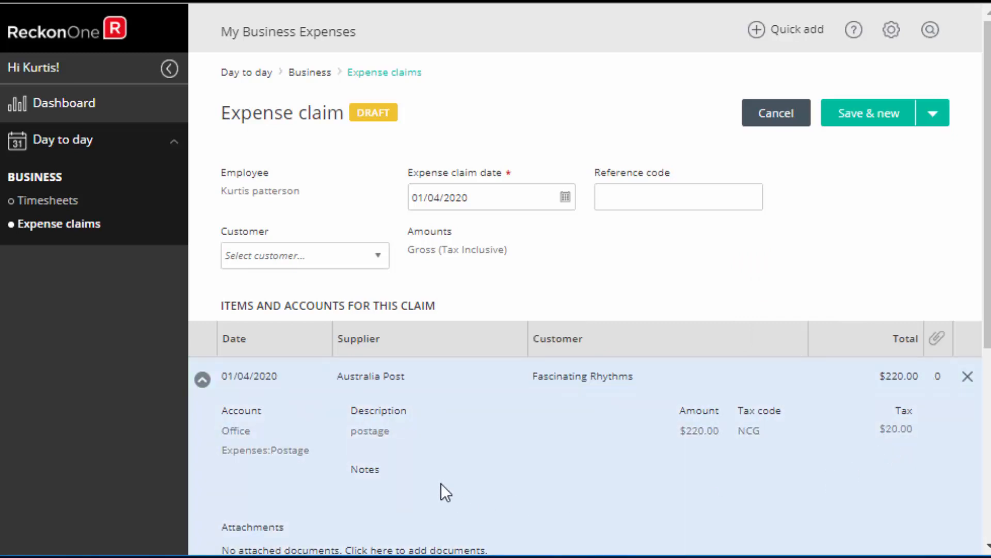
- Enter "Special Delivery" as the postage line's notes and save the claim, keeping it open
{"action": "left_click", "coordinate": [367, 472]}
{"action": "left_click", "coordinate": [258, 500]}
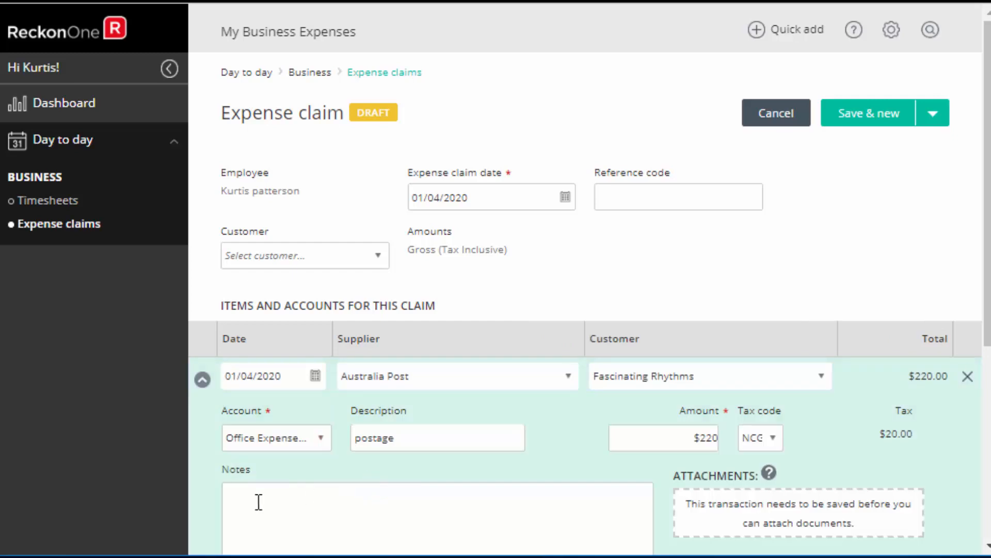
{"action": "type", "text": "Special Delivery"}
{"action": "left_click", "coordinate": [935, 123]}
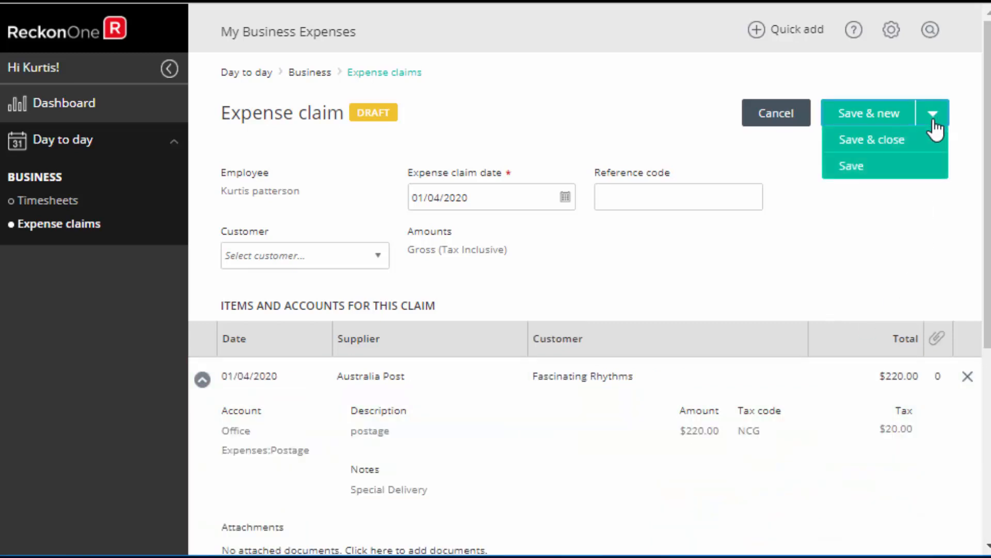
{"action": "left_click", "coordinate": [862, 173]}
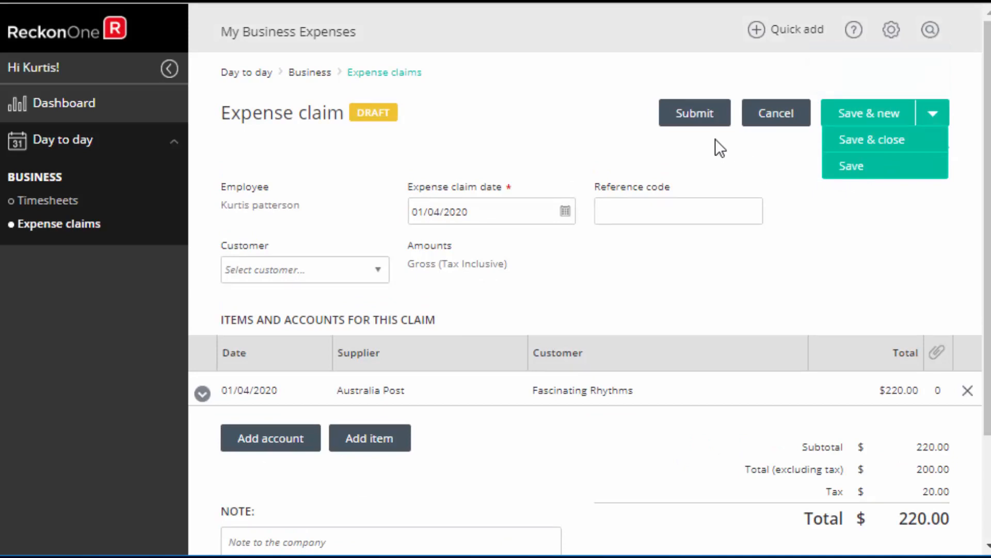
- Attach Receipt.jpg from the Documents folder to the Australia Post line
{"action": "left_click", "coordinate": [509, 394]}
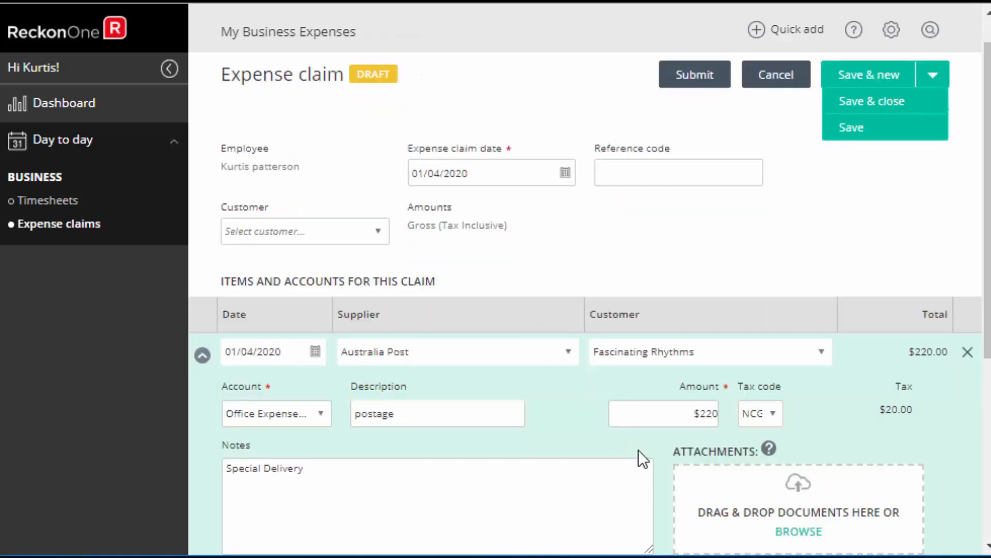
{"action": "left_click", "coordinate": [801, 532]}
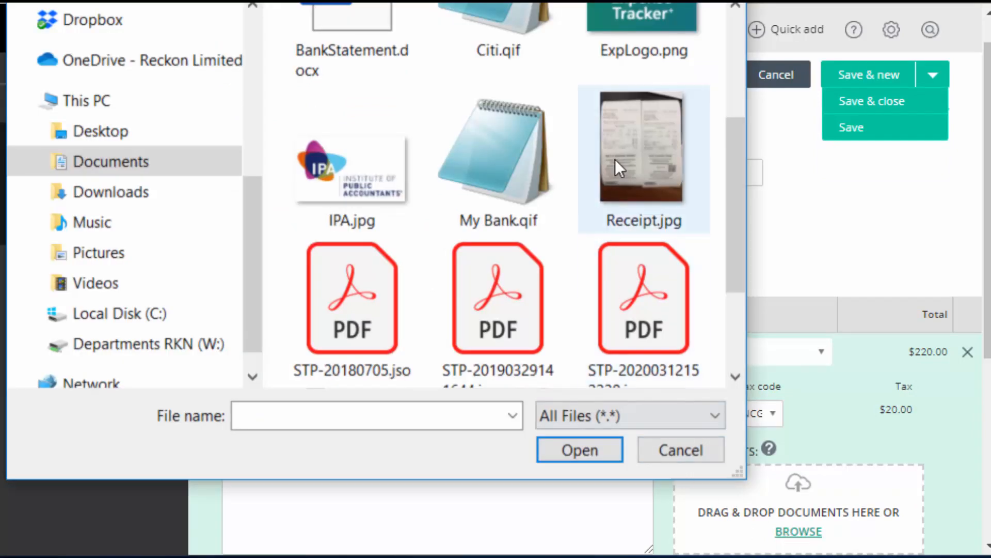
{"action": "left_click_drag", "start_coordinate": [628, 142], "coordinate": [838, 533]}
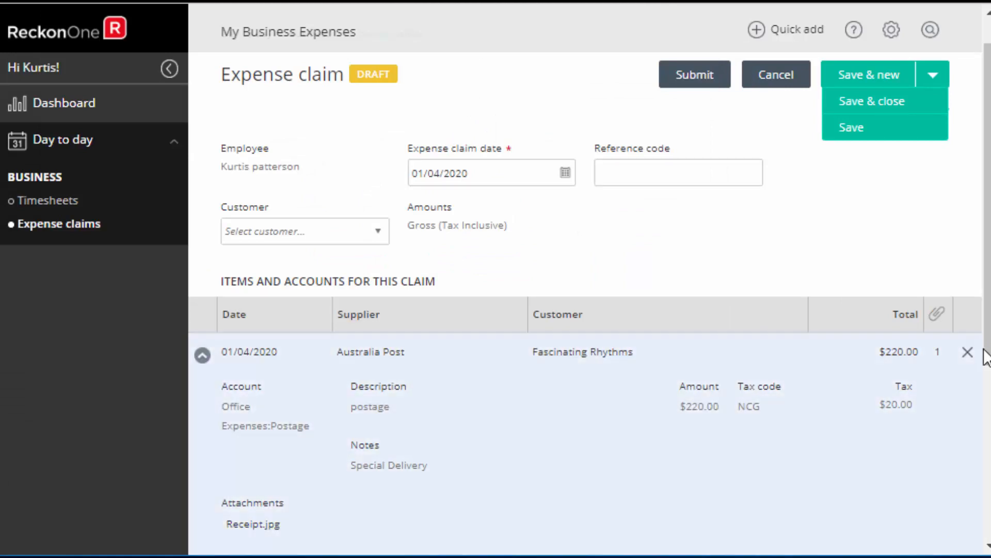
- Add an item line to the claim with supplier Generic Supplier and customer Generic Customer
{"action": "scroll", "coordinate": [589, 294], "scroll_direction": "down", "scroll_amount": 4}
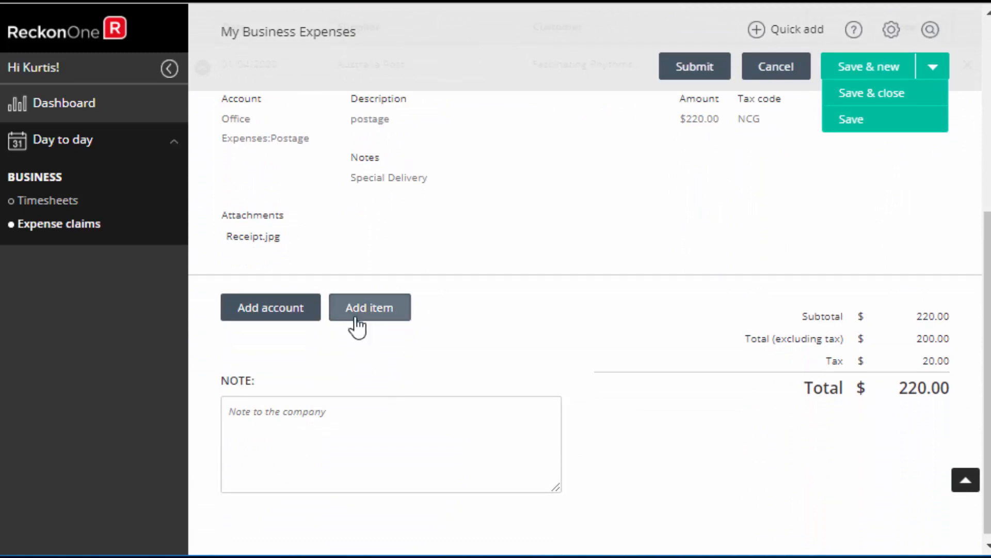
{"action": "left_click", "coordinate": [357, 308]}
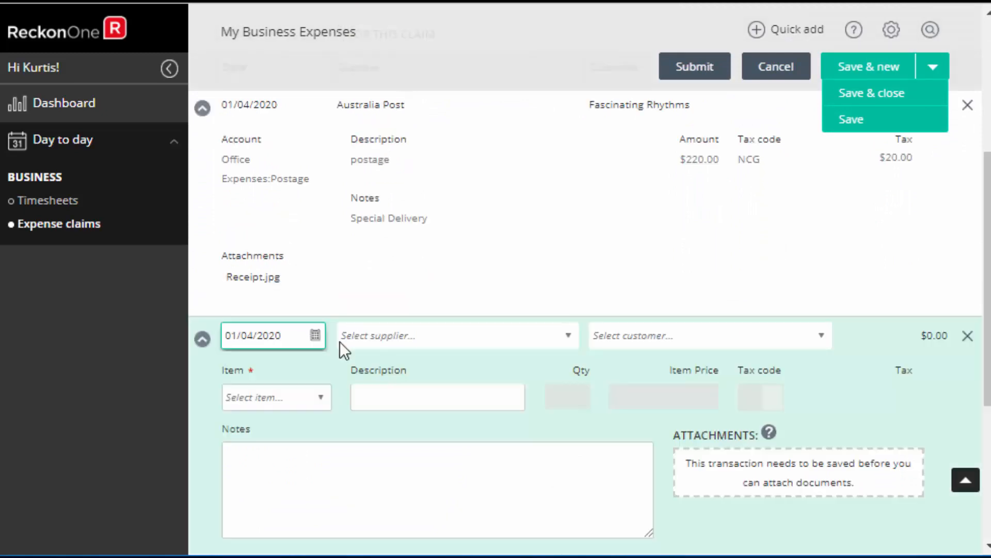
{"action": "left_click", "coordinate": [569, 336]}
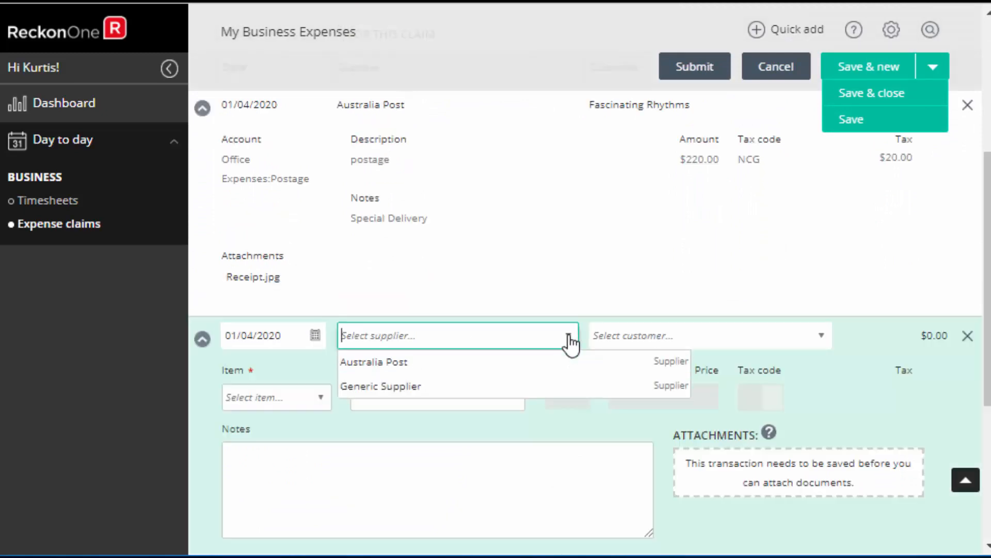
{"action": "left_click", "coordinate": [426, 386]}
{"action": "left_click", "coordinate": [822, 340]}
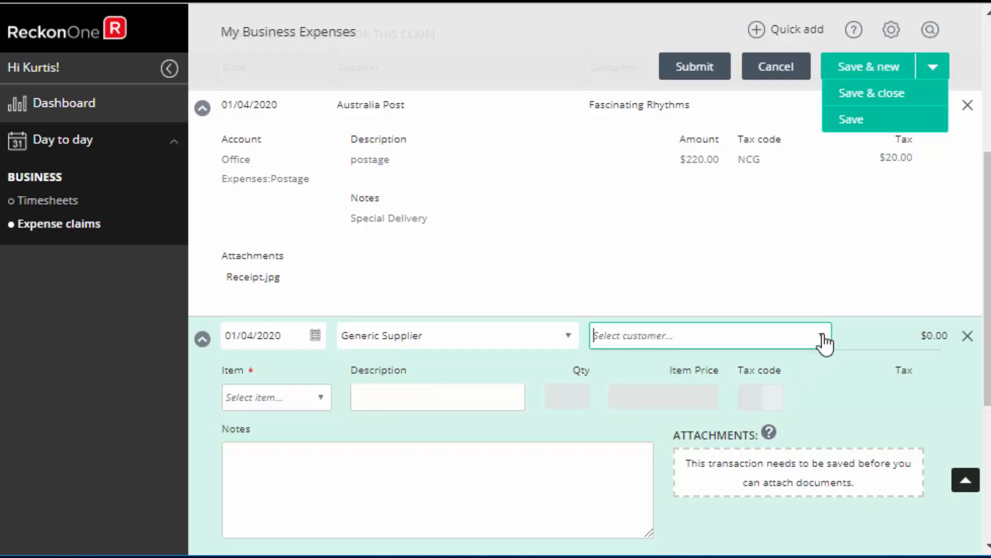
{"action": "left_click", "coordinate": [664, 388]}
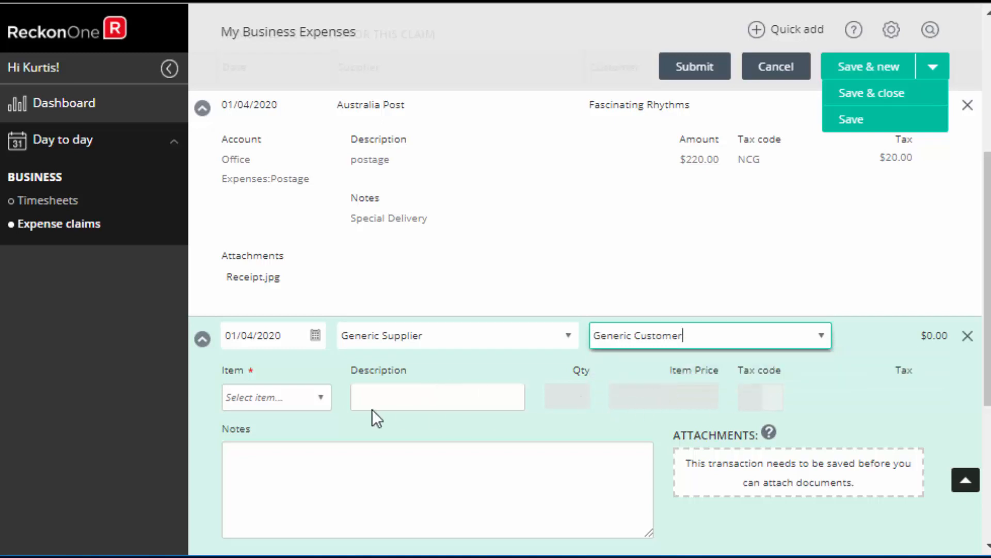
- Choose Transport costs as the new line's item, with quantity 1, tax code NCG and item price 100
{"action": "left_click", "coordinate": [320, 399]}
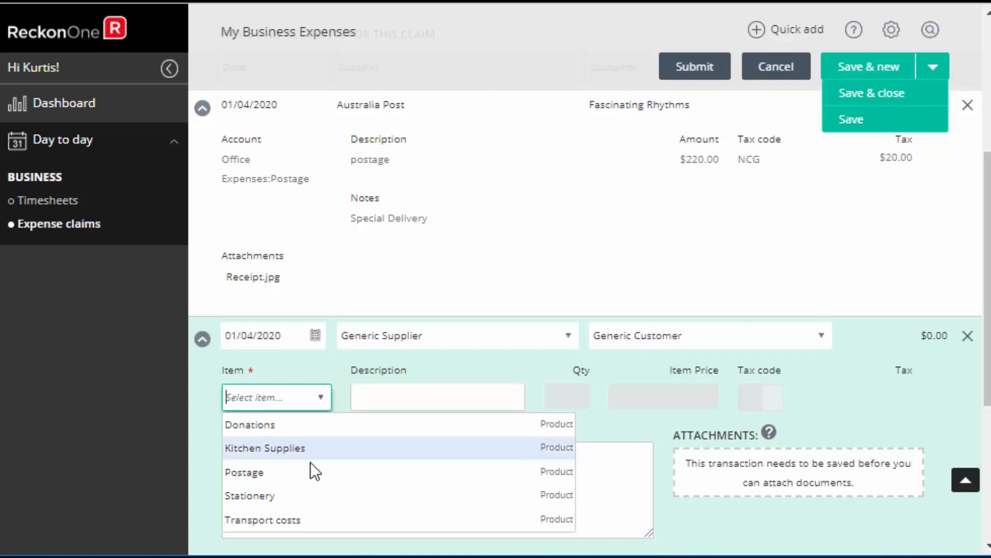
{"action": "left_click", "coordinate": [296, 520]}
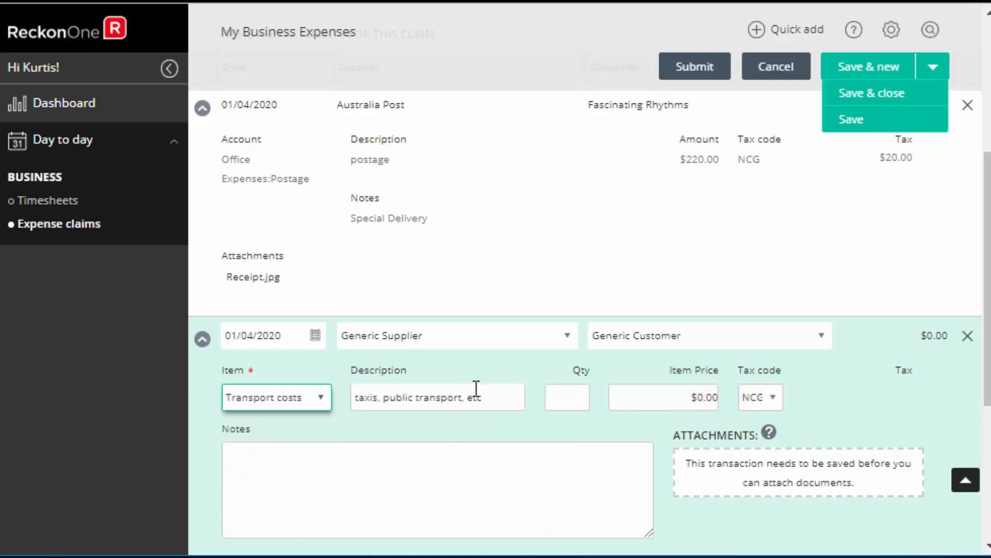
{"action": "left_click", "coordinate": [579, 396]}
{"action": "type", "text": "1"}
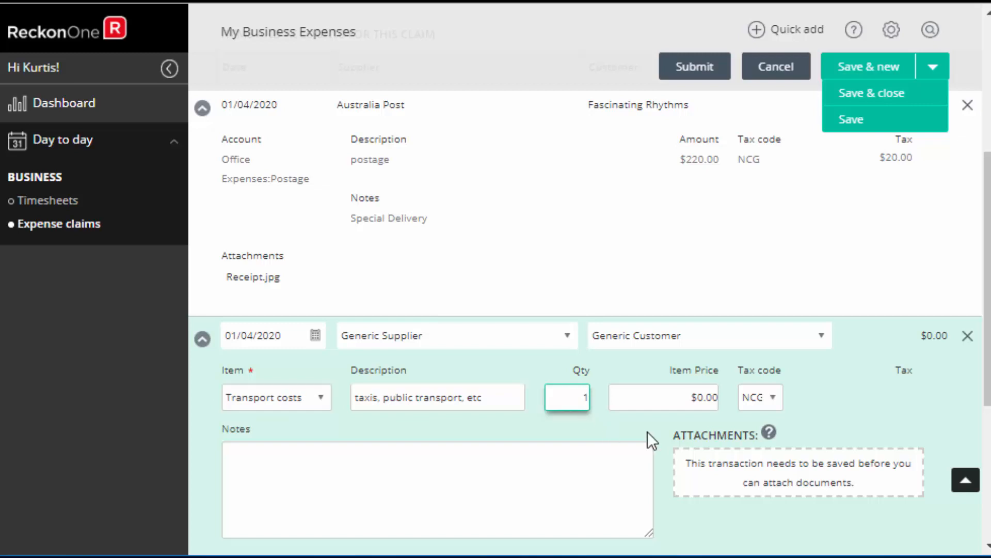
{"action": "left_click", "coordinate": [773, 400]}
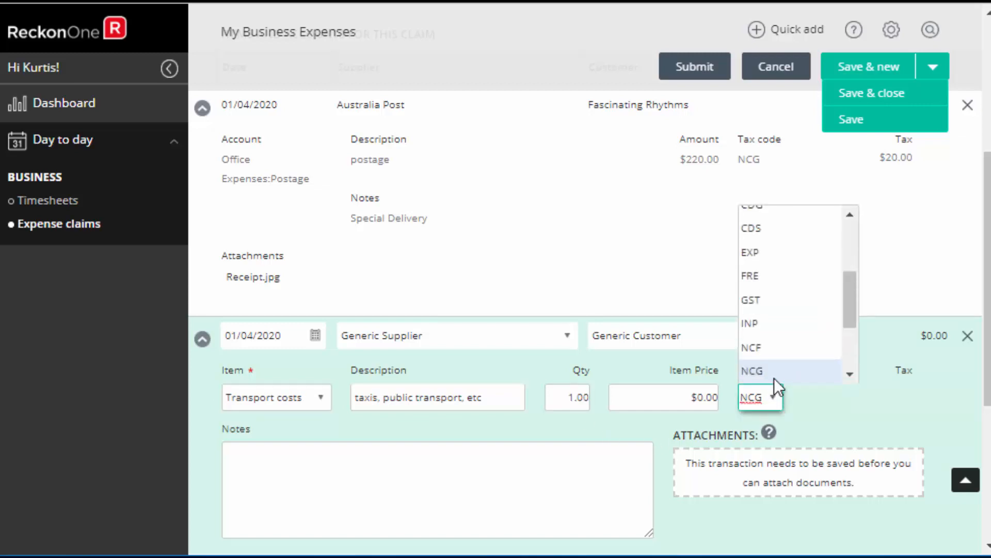
{"action": "left_click", "coordinate": [774, 398]}
{"action": "left_click", "coordinate": [704, 398]}
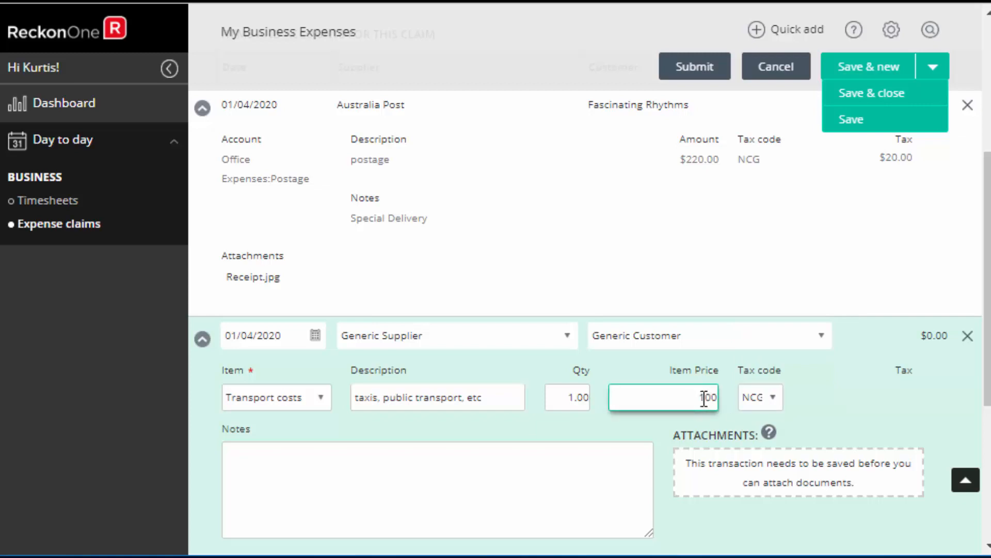
- Finish the transport line's item price of $100 and enter "Visit to clients" as its notes
{"action": "type", "text": "10"}
{"action": "left_click", "coordinate": [839, 395]}
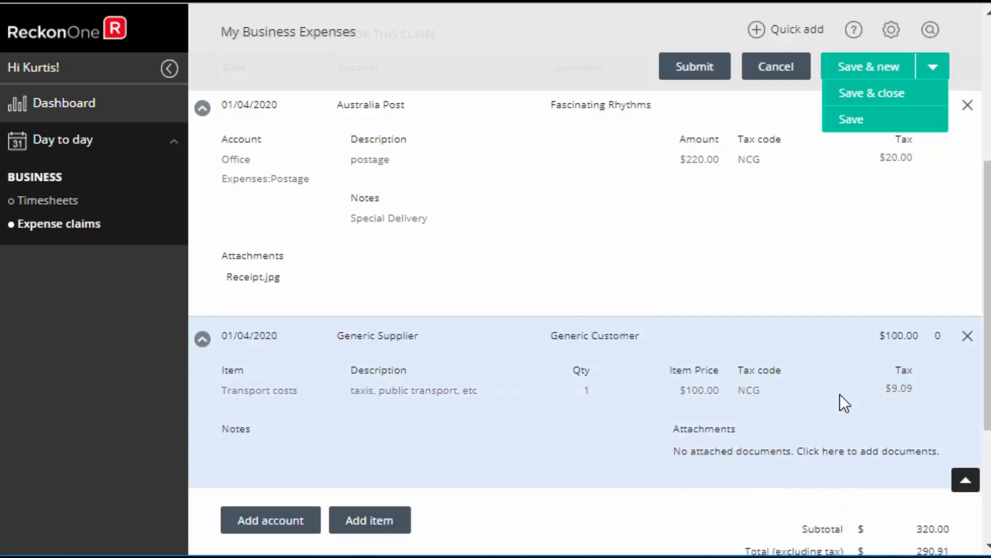
{"action": "left_click", "coordinate": [255, 430]}
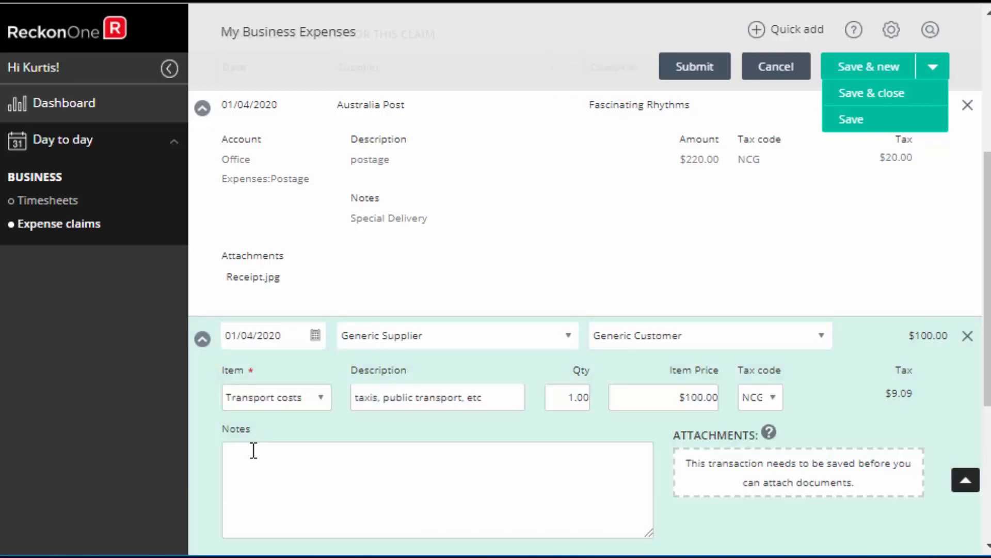
{"action": "left_click", "coordinate": [239, 458]}
{"action": "type", "text": "Visit to clients"}
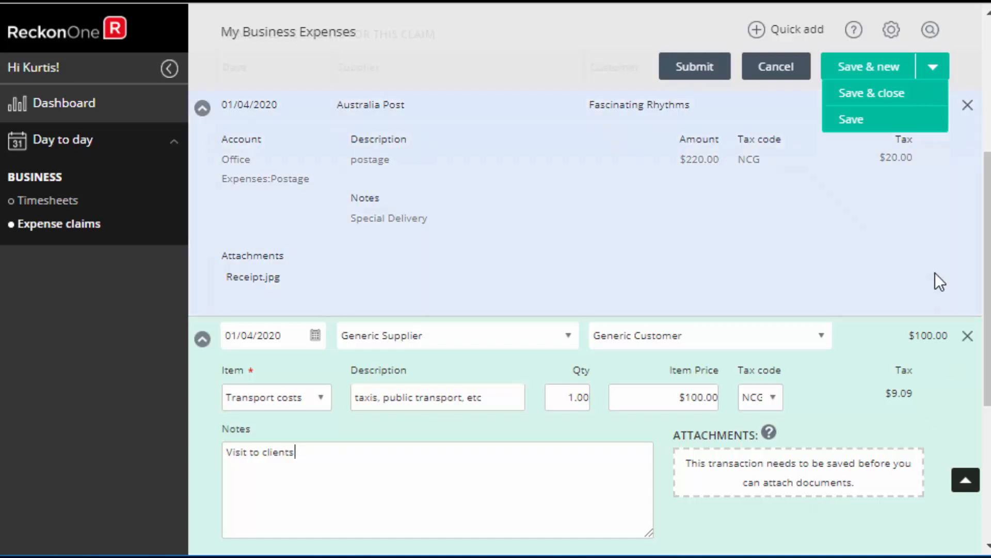
{"action": "left_click", "coordinate": [935, 272]}
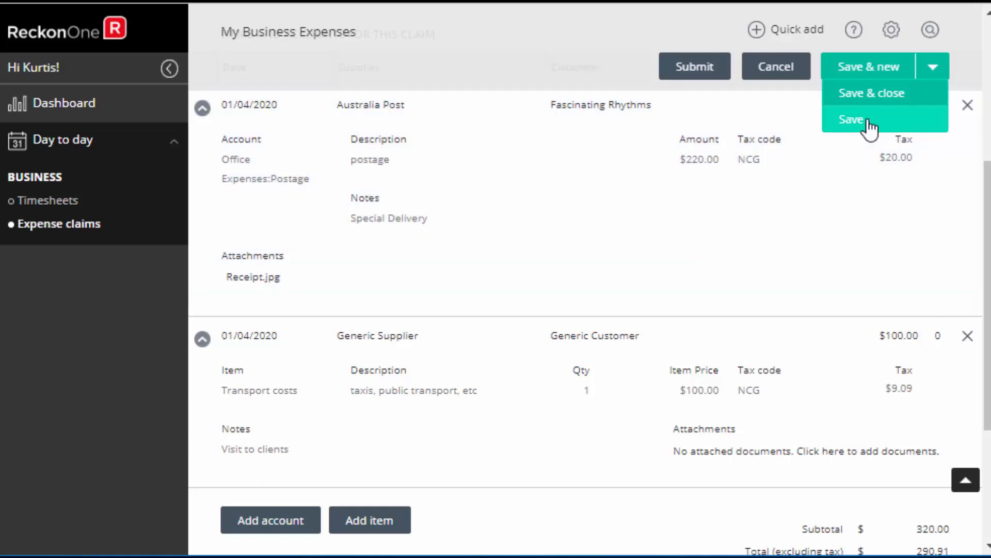
- Save and submit the expense claim, and return to the list of expense claims
{"action": "left_click", "coordinate": [851, 119]}
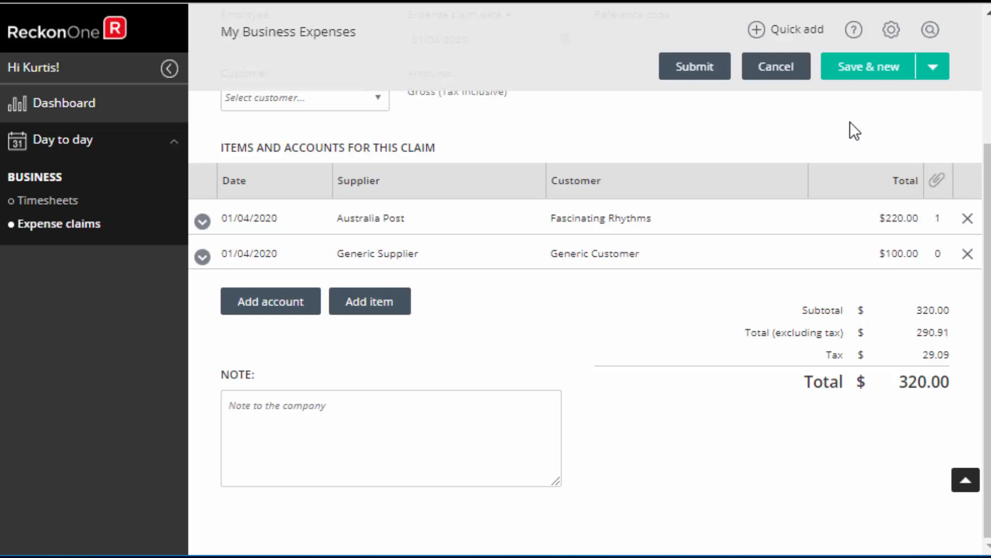
{"action": "left_click", "coordinate": [691, 65]}
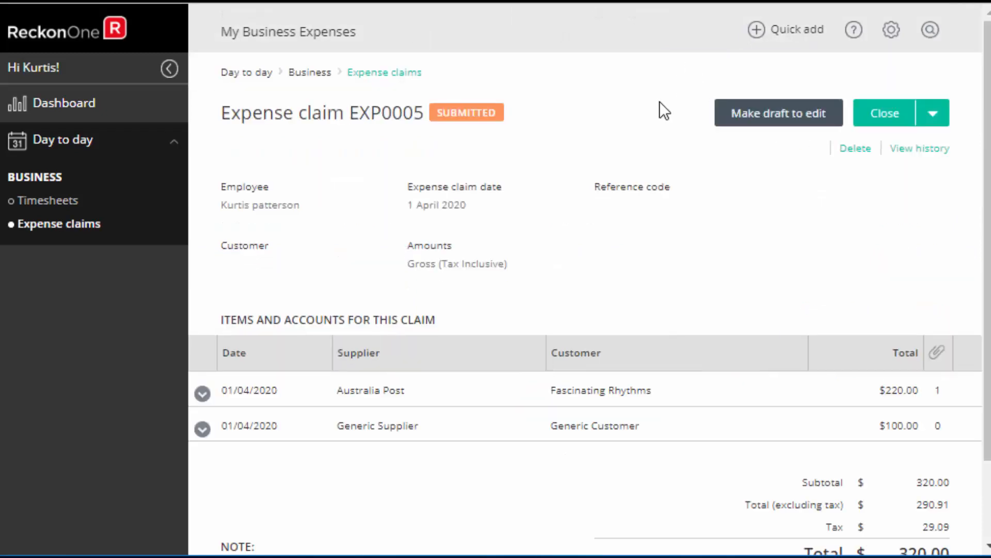
{"action": "left_click", "coordinate": [386, 72]}
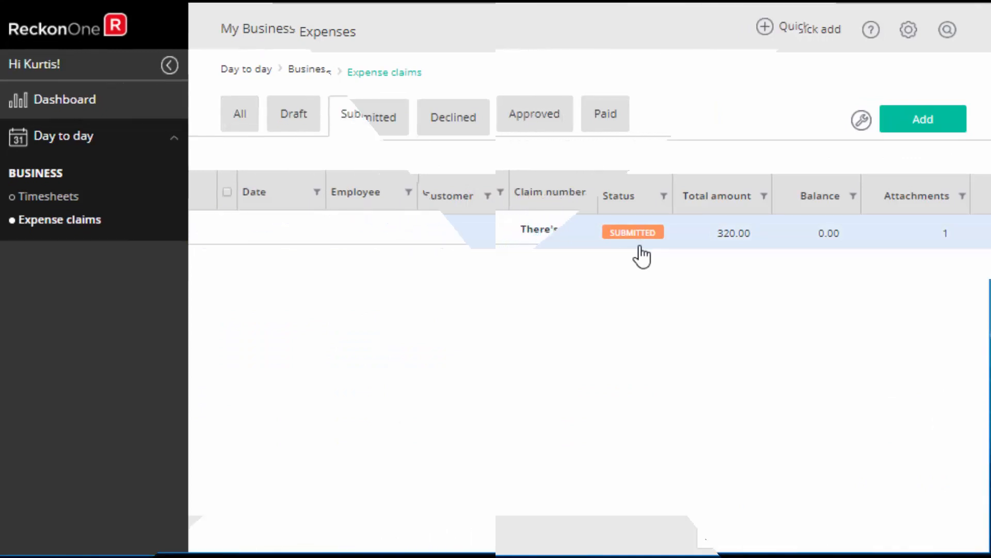
- Open the declined claim from the list of all expense claims and make it a draft for editing
{"action": "left_click", "coordinate": [237, 128]}
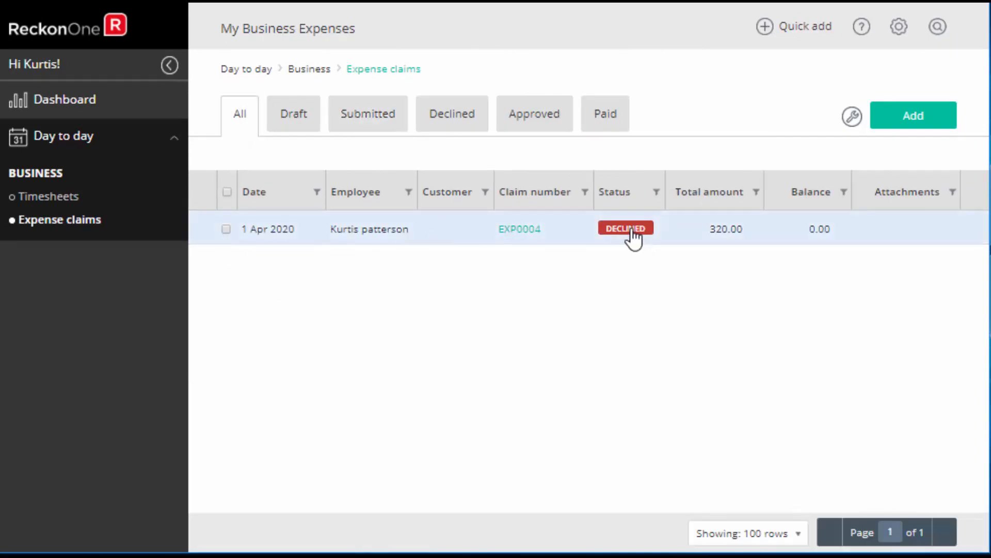
{"action": "left_click", "coordinate": [437, 235]}
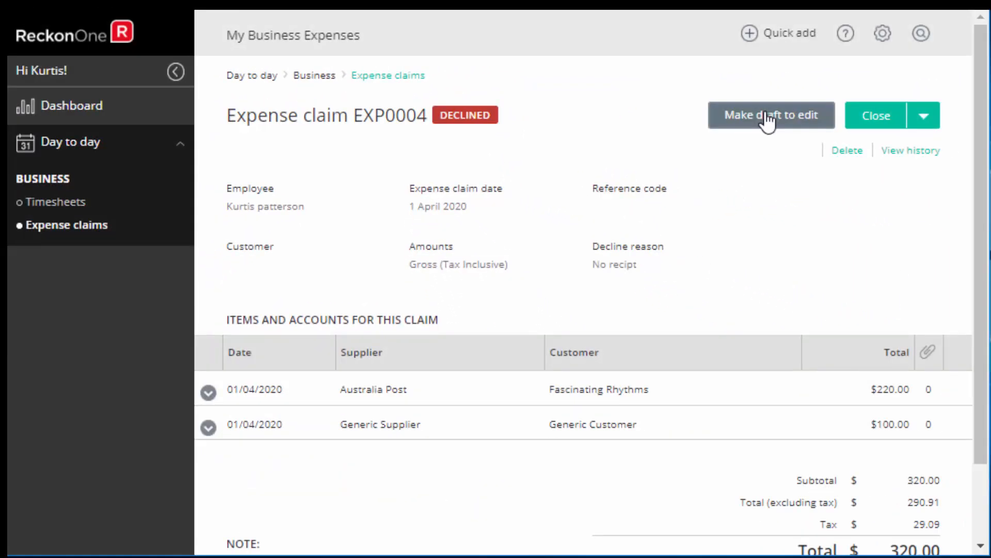
{"action": "left_click", "coordinate": [768, 120]}
- Attach Receipt.jpg from the Attach folder in Documents to the draft claim's Australia Post line
{"action": "left_click", "coordinate": [208, 392]}
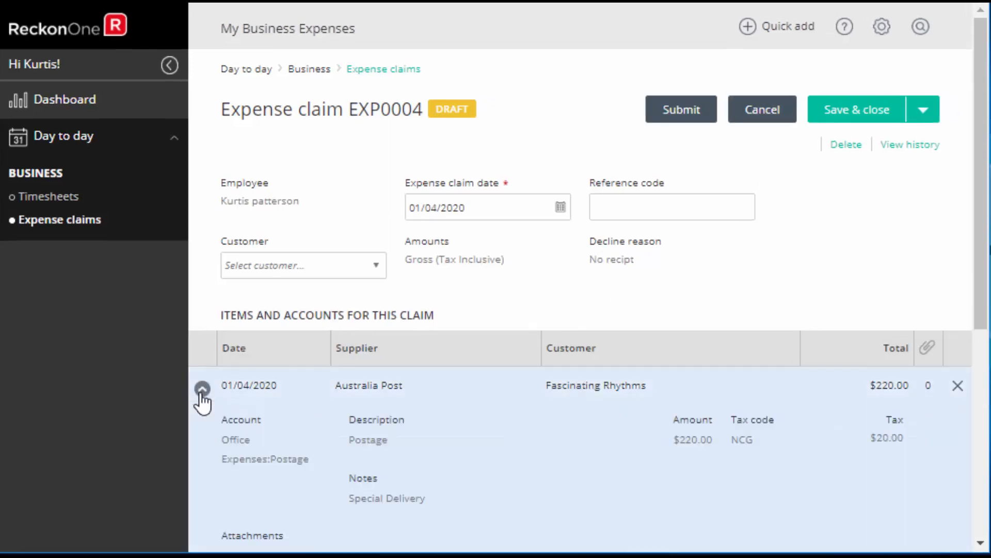
{"action": "scroll", "coordinate": [488, 405], "scroll_direction": "down", "scroll_amount": 3}
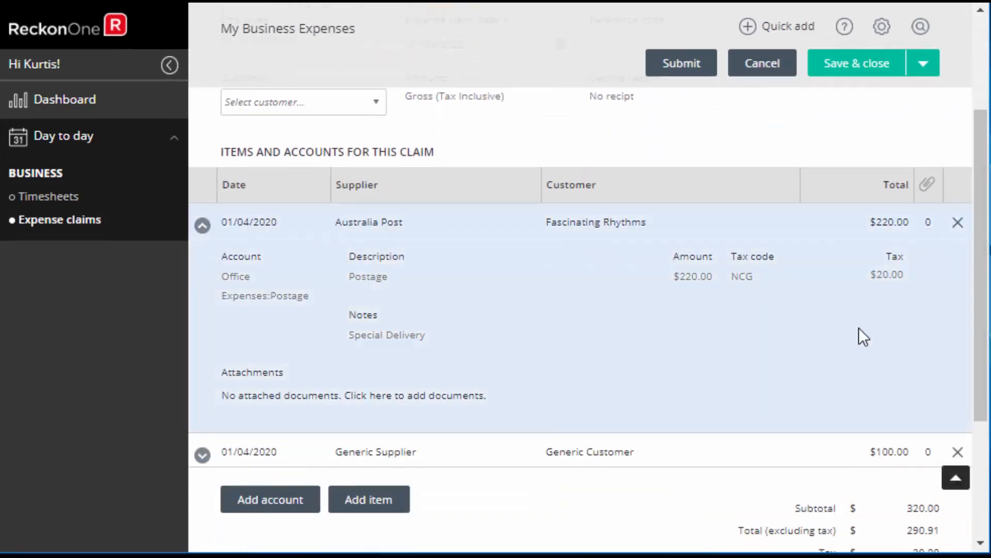
{"action": "left_click", "coordinate": [845, 279]}
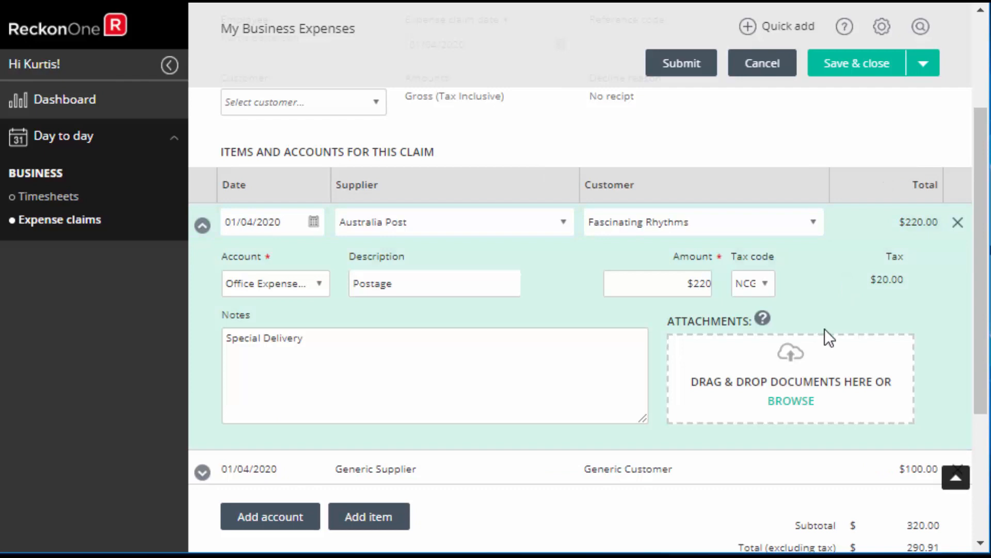
{"action": "key", "text": "alt+Tab"}
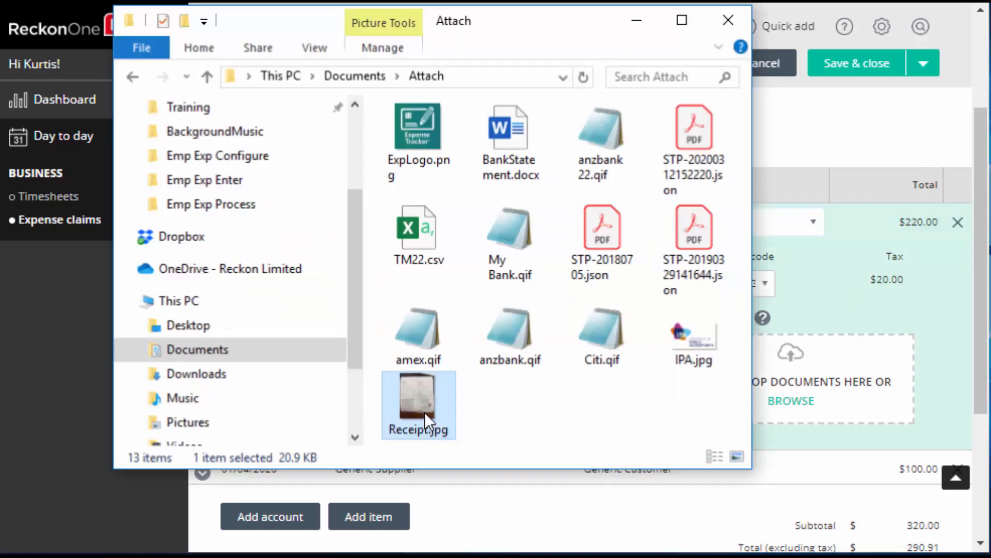
{"action": "left_click_drag", "start_coordinate": [422, 408], "coordinate": [813, 380]}
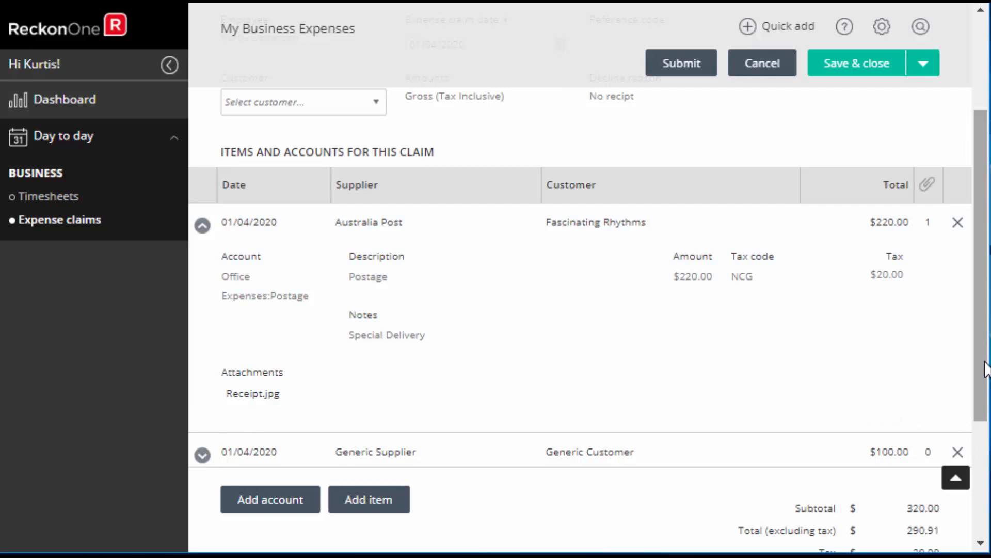
- Save the amended draft claim without closing it and resubmit it, and return to the dashboard
{"action": "left_click_drag", "start_coordinate": [986, 369], "coordinate": [986, 278]}
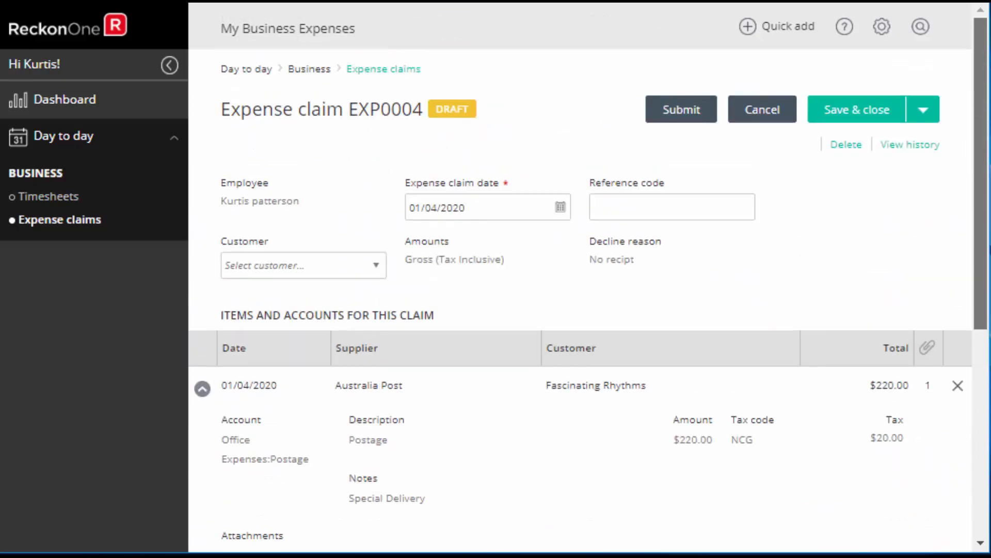
{"action": "left_click", "coordinate": [924, 110]}
{"action": "left_click", "coordinate": [851, 165]}
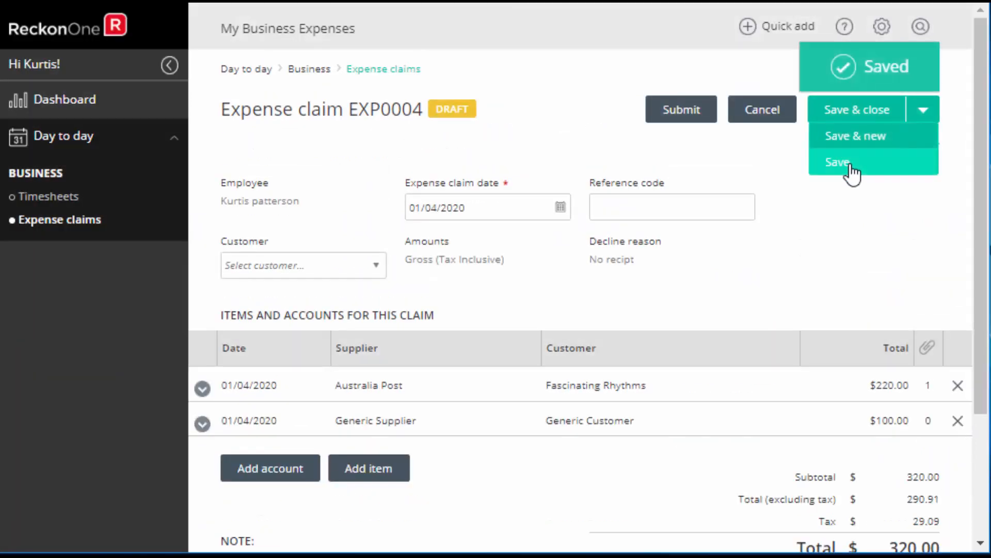
{"action": "left_click", "coordinate": [681, 111]}
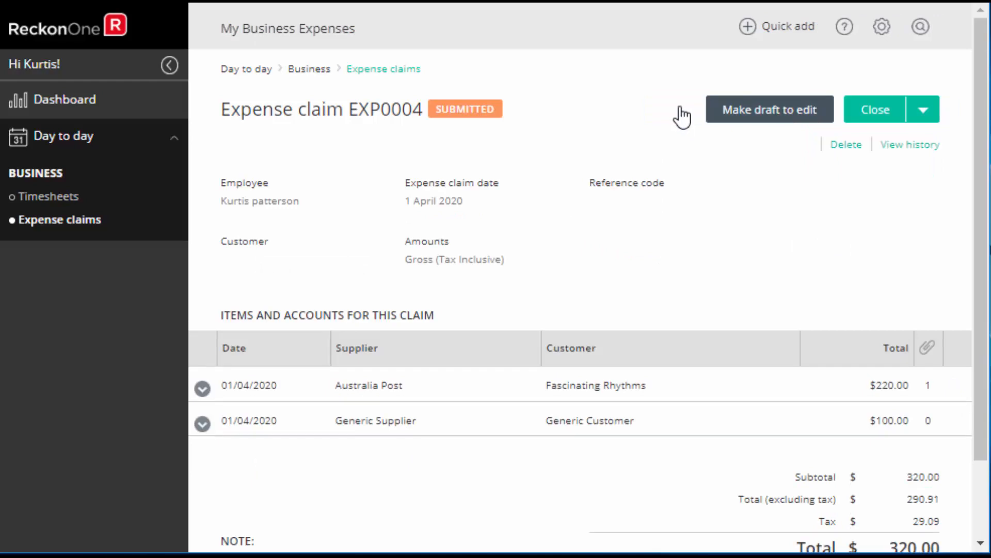
{"action": "left_click", "coordinate": [88, 106]}
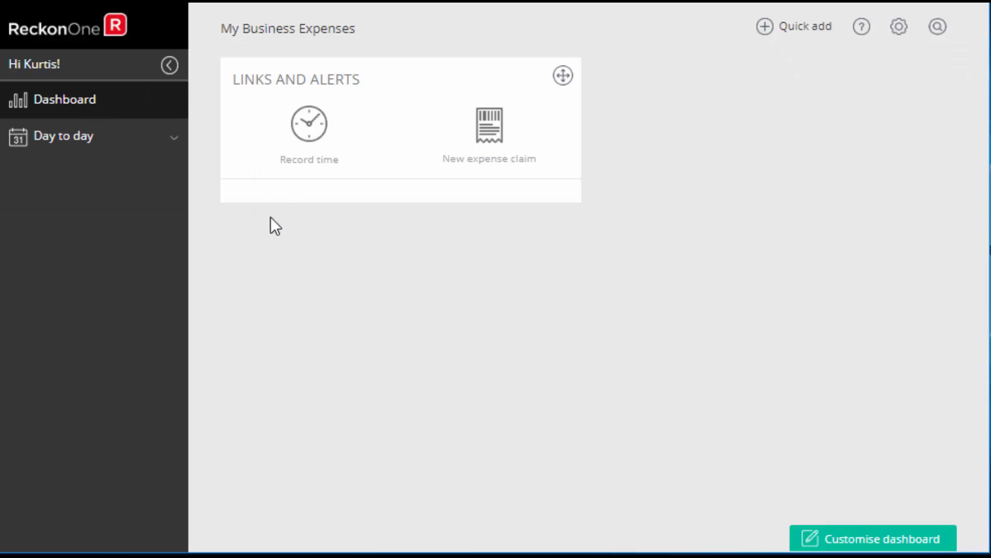